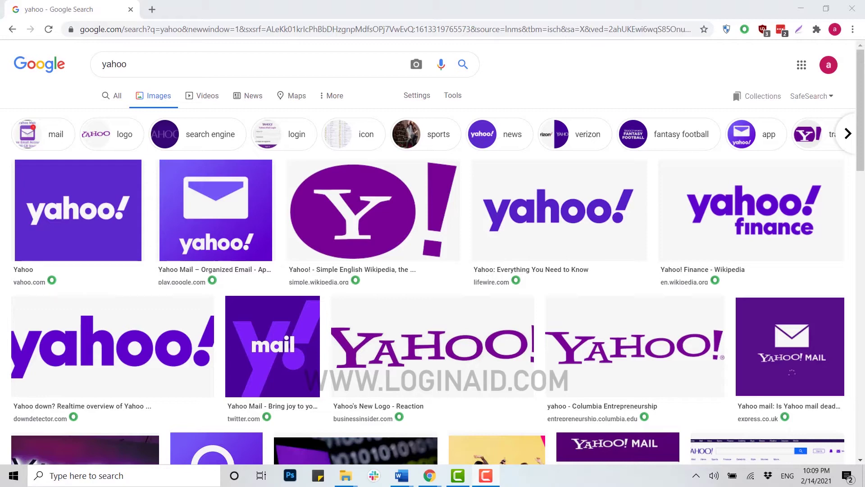
Step: Hide the image results, relaunch Chrome maximized, and open an incognito window
key("super+d")
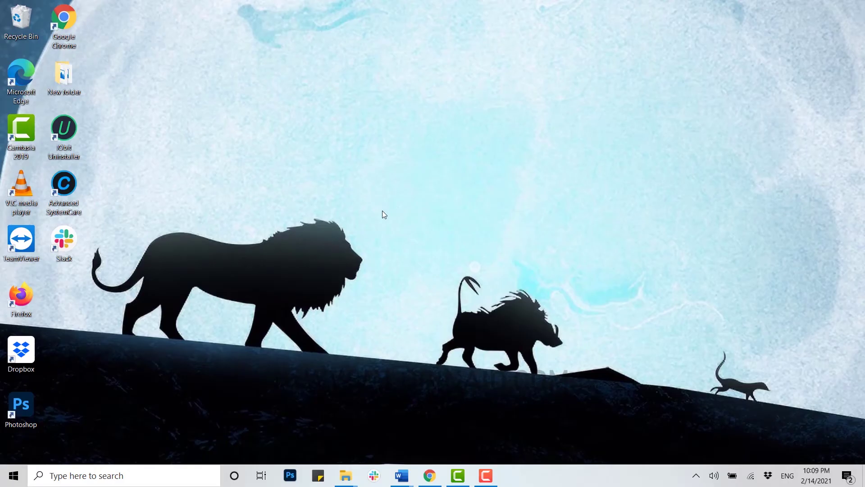
double_click(76, 32)
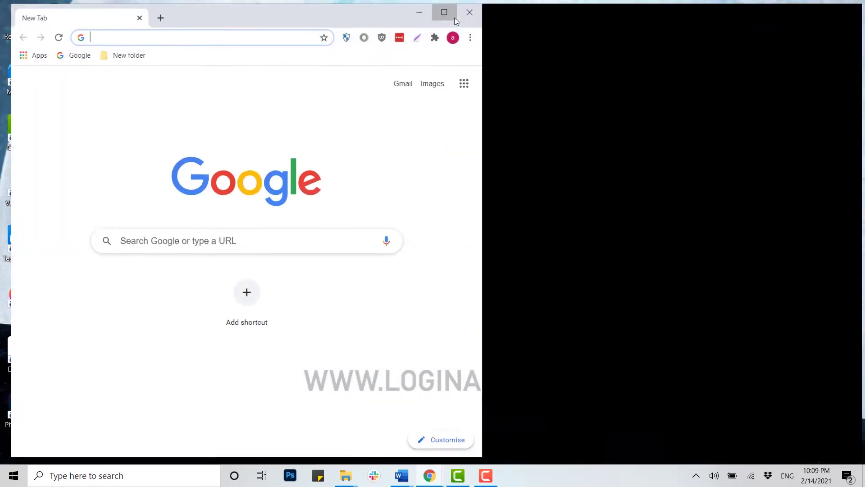
left_click(457, 15)
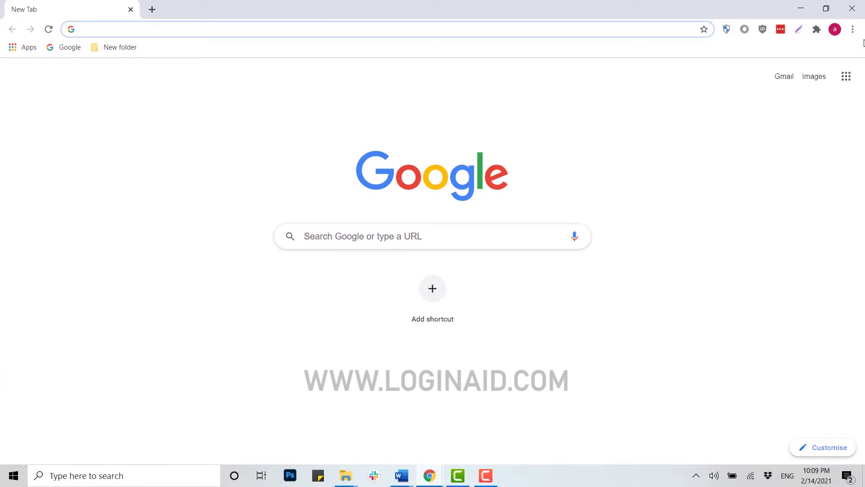
key("ctrl+shift+n")
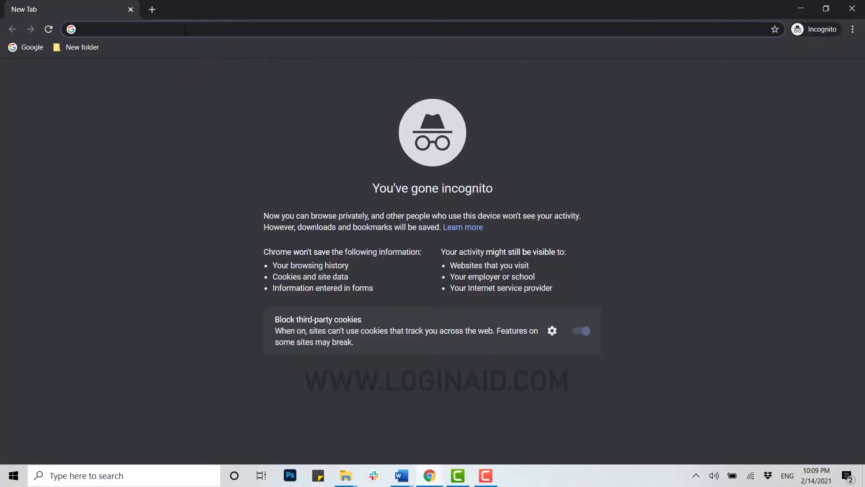
type("y")
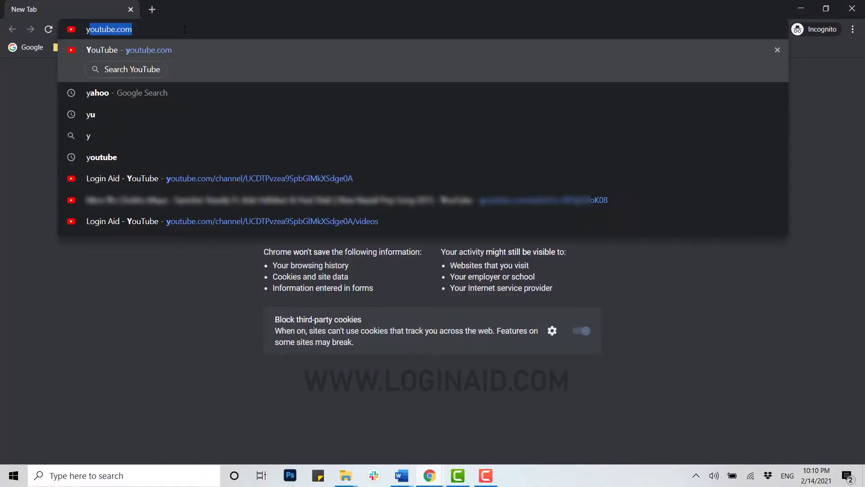
type("ahoo.com")
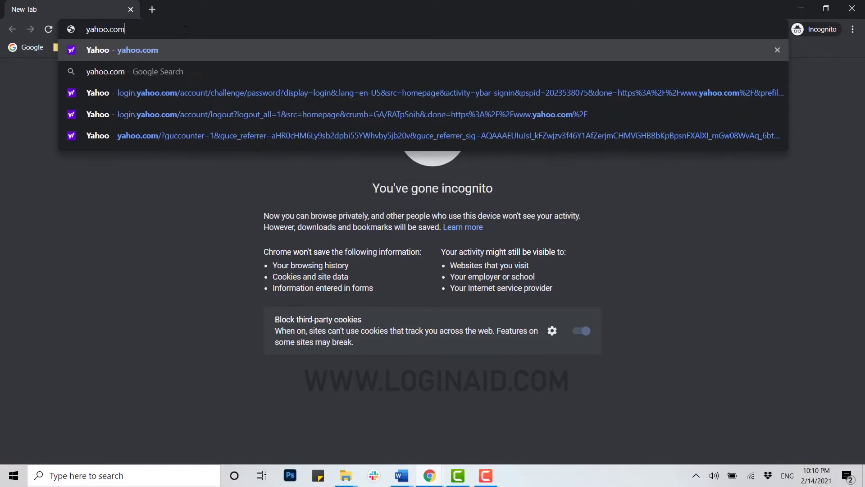
Step: Load yahoo.com in the incognito window and go to its sign-in page
key("Return")
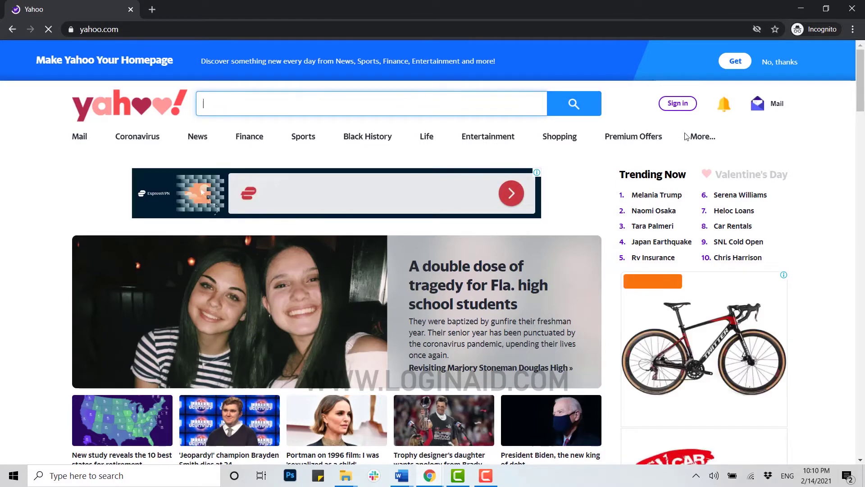
left_click(678, 103)
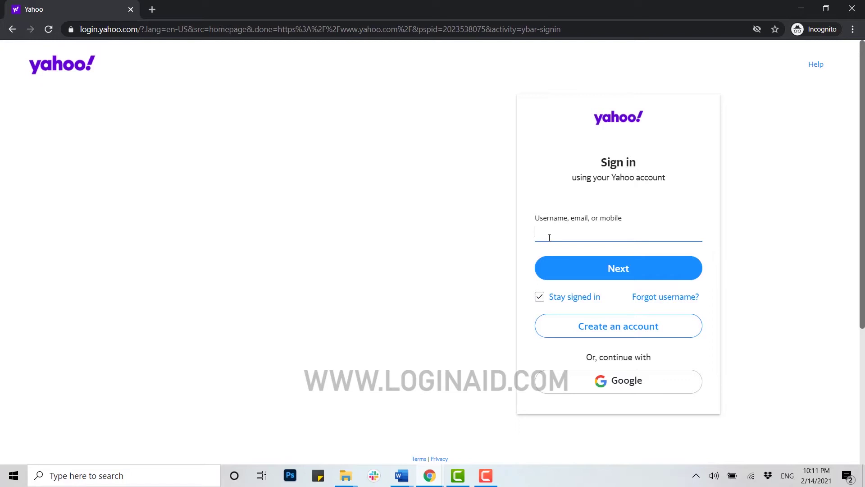
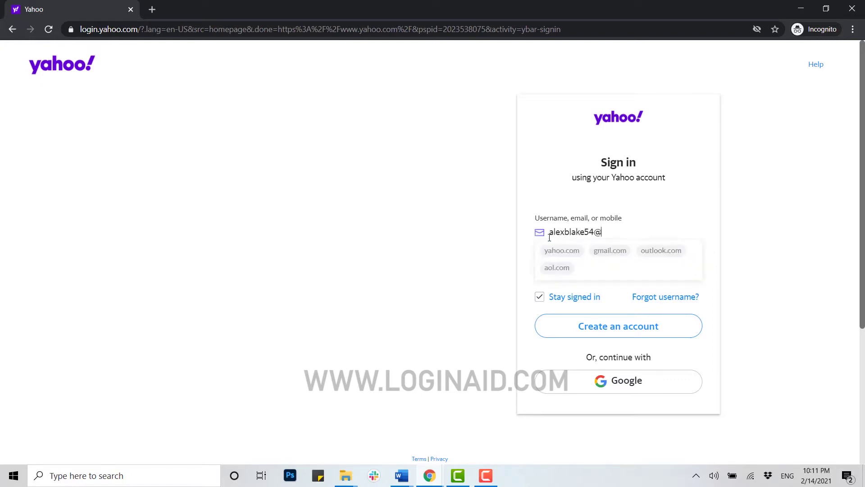
Step: Submit the account's email address as the username and choose to recover the forgotten password
key("BackSpace")
type("yahoo.")
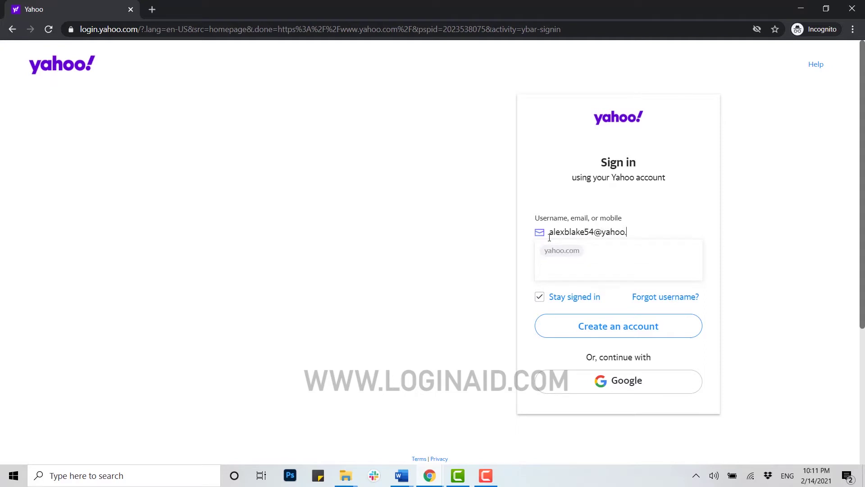
type("com")
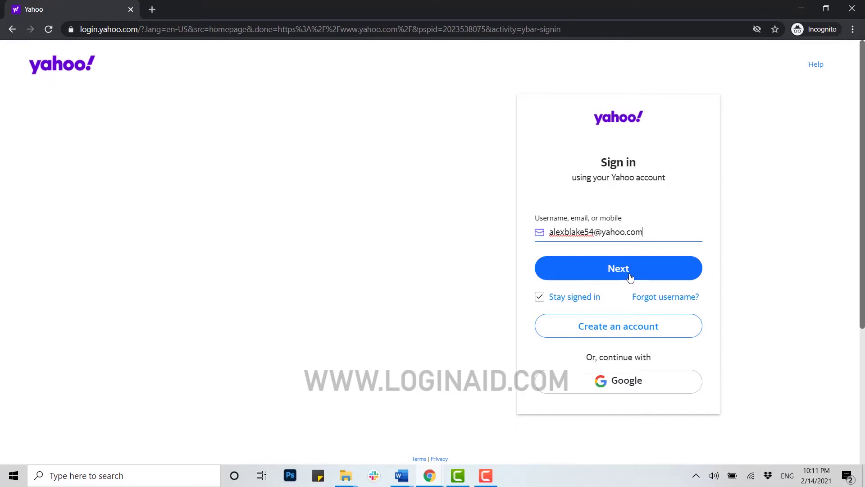
left_click(629, 278)
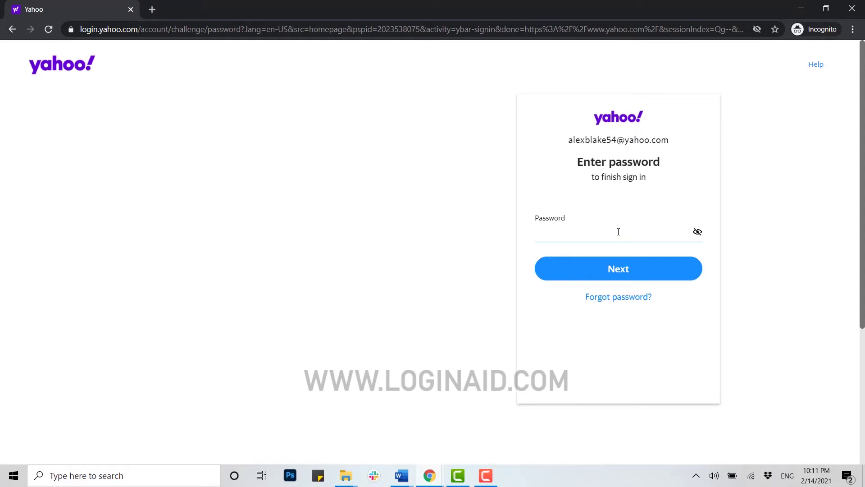
left_click(614, 302)
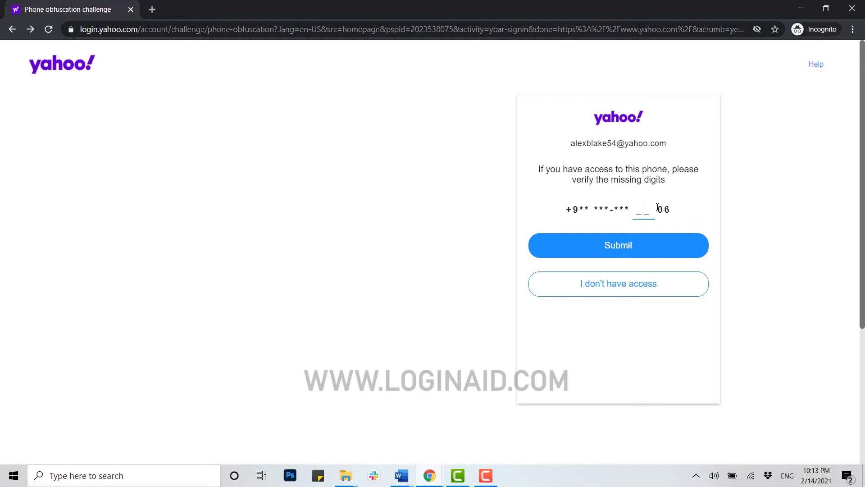
type("95")
Step: Submit the filled-in missing phone digits on the verification challenge
left_click(647, 247)
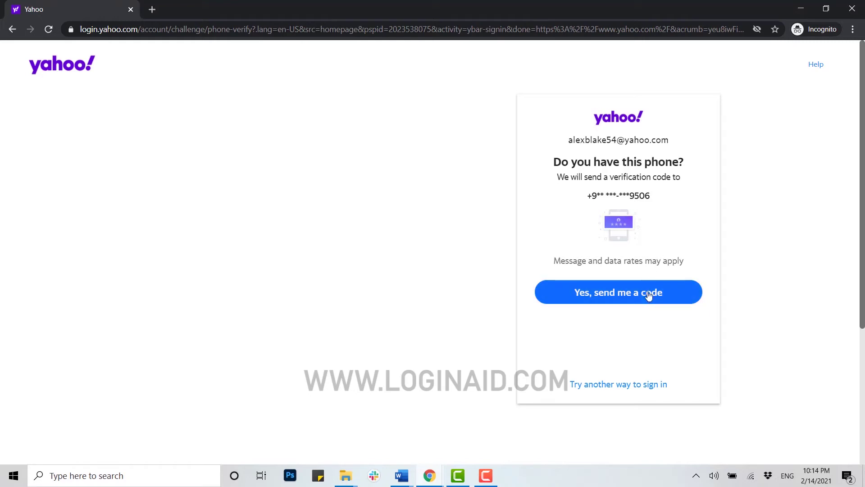
Step: Have a code texted to the phone and verify the eight-character code
left_click(635, 303)
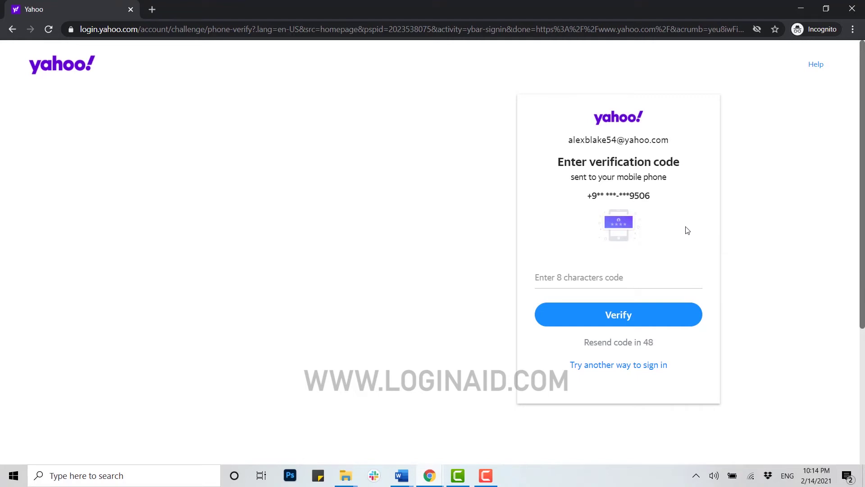
left_click(541, 279)
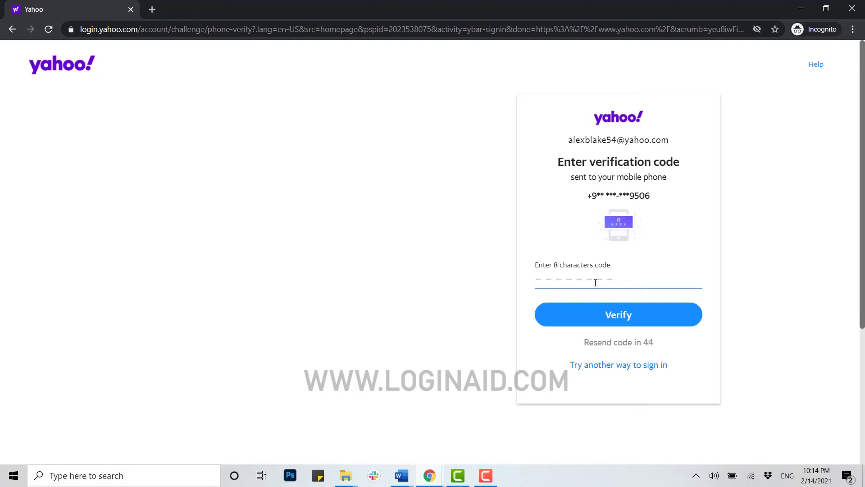
left_click(641, 318)
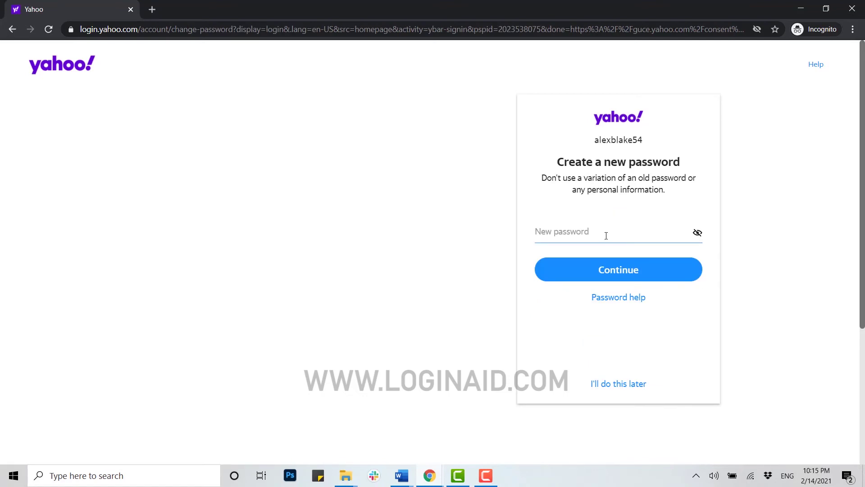
Step: Enter and save a new password, then continue past the success screen
left_click(605, 235)
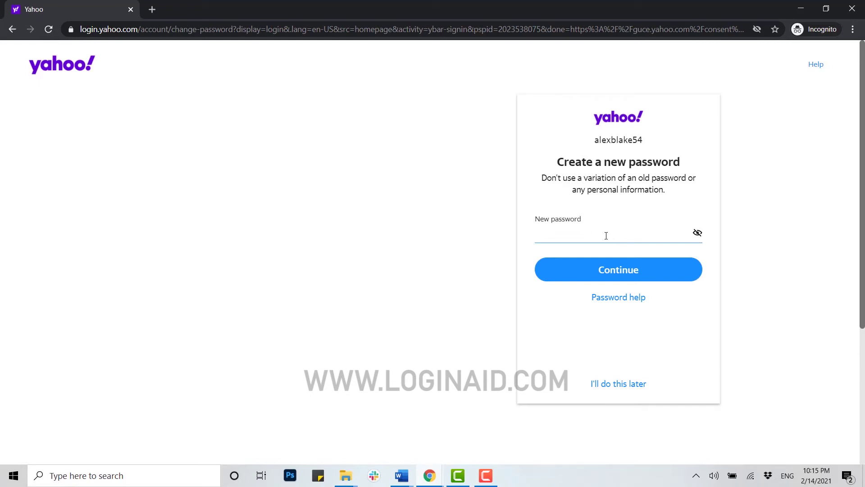
type("*")
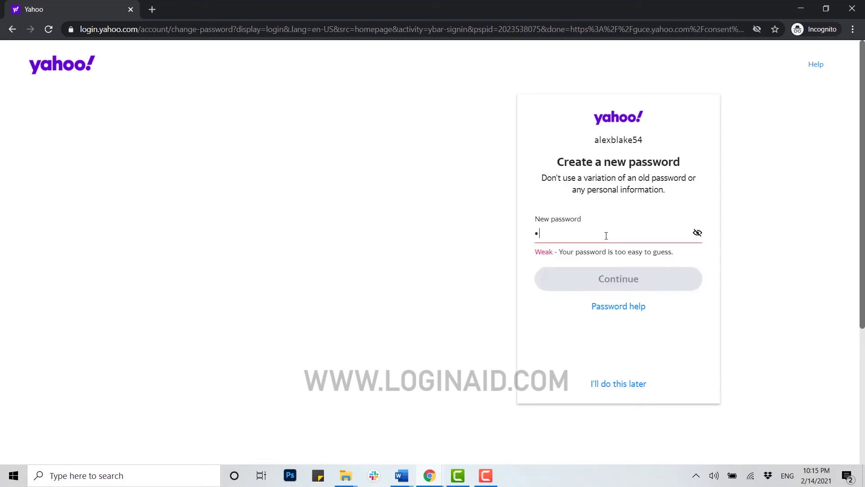
type("*****")
type("****")
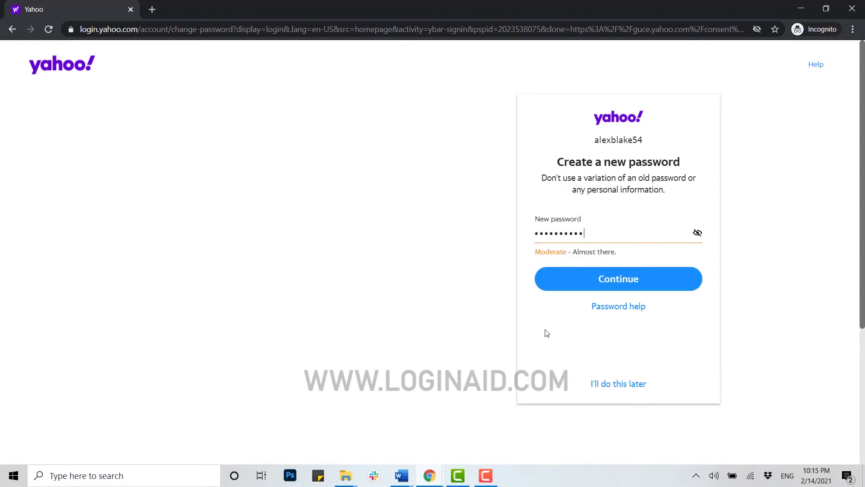
left_click(633, 285)
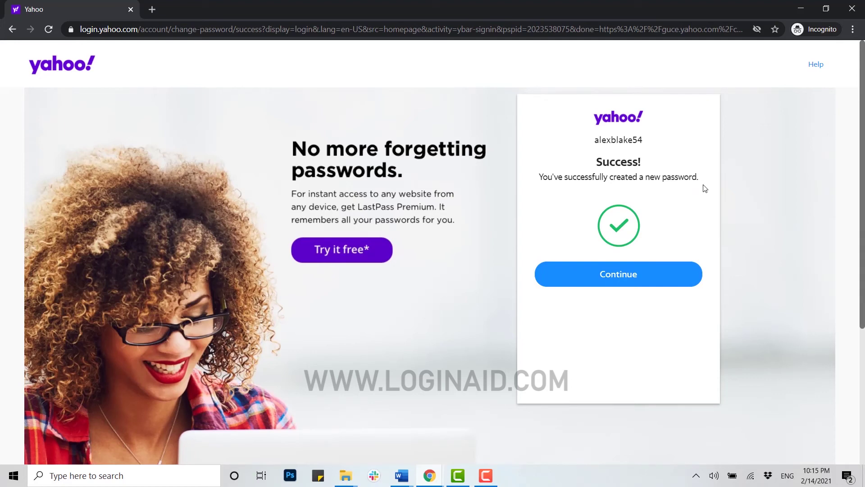
left_click(625, 282)
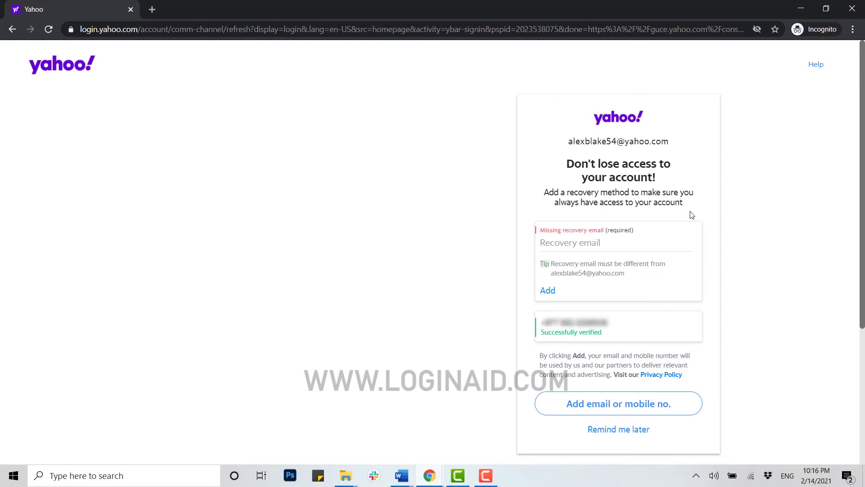
Step: Select the Recovery email field on the add-recovery-email prompt
left_click(608, 243)
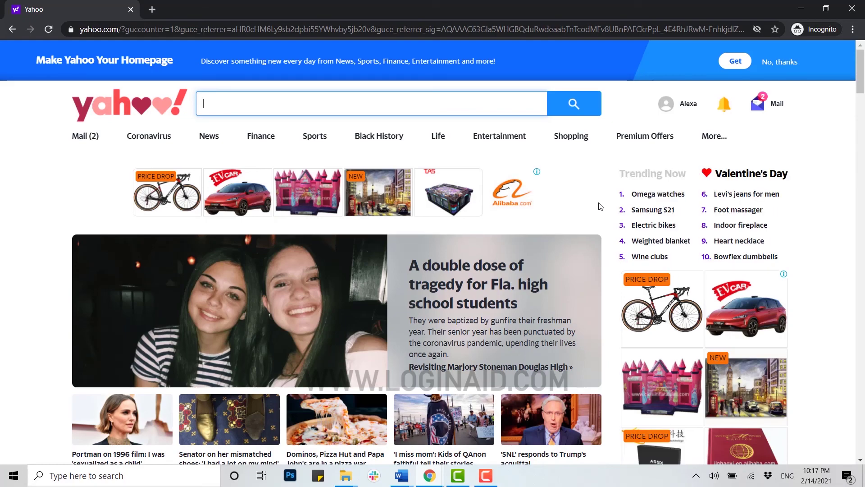
scroll(594, 212, "down", 5)
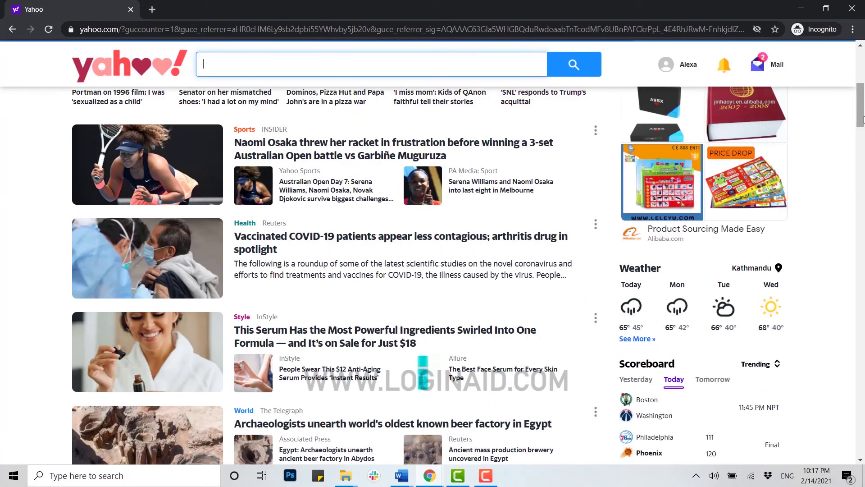
mouse_move(863, 120)
left_mouse_down()
mouse_move(863, 138)
mouse_move(862, 71)
left_mouse_up()
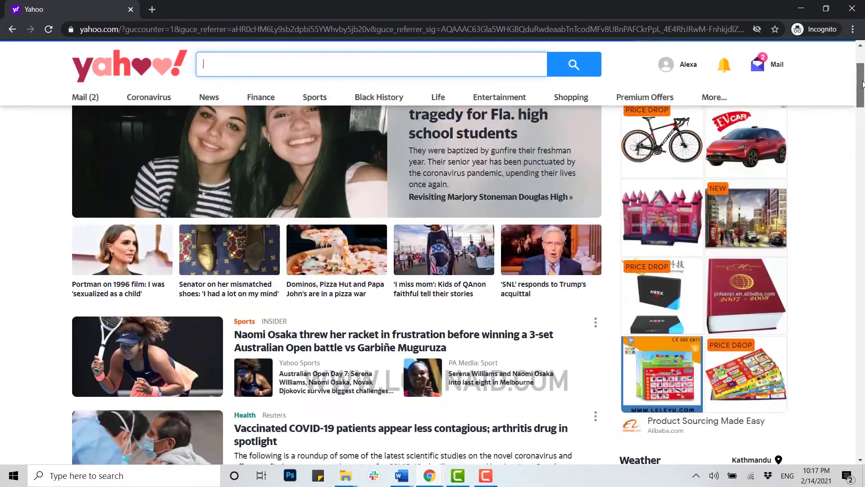